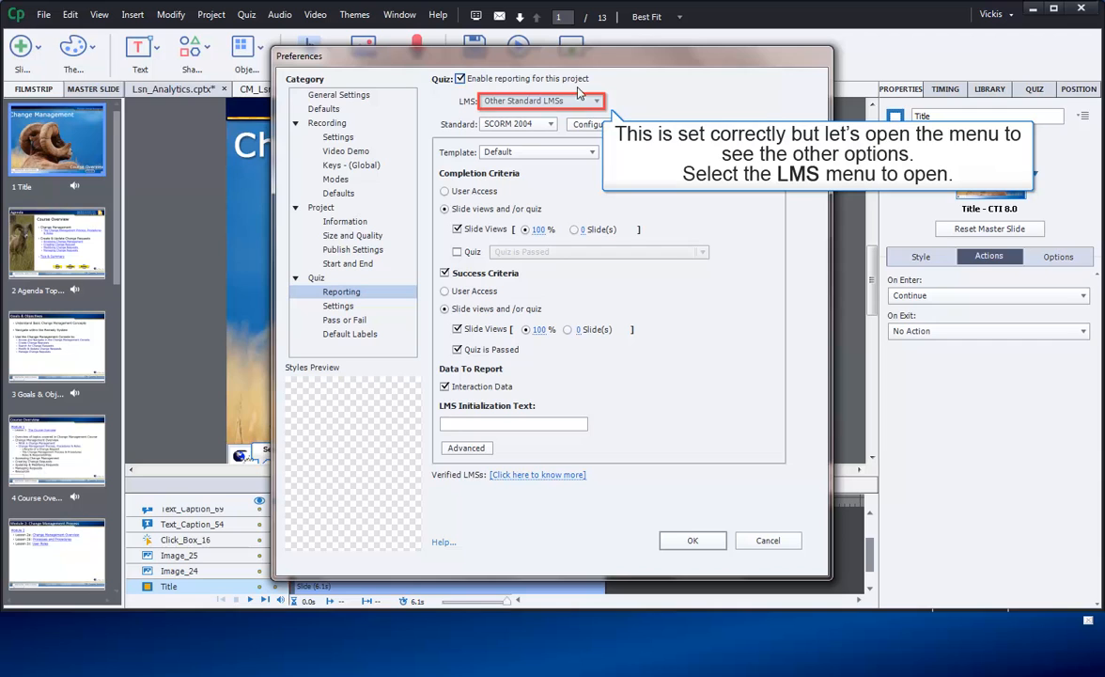
Choose Other Standard LMSs as the reporting LMS and SCORM 2004 as the standard.
left_click(595, 101)
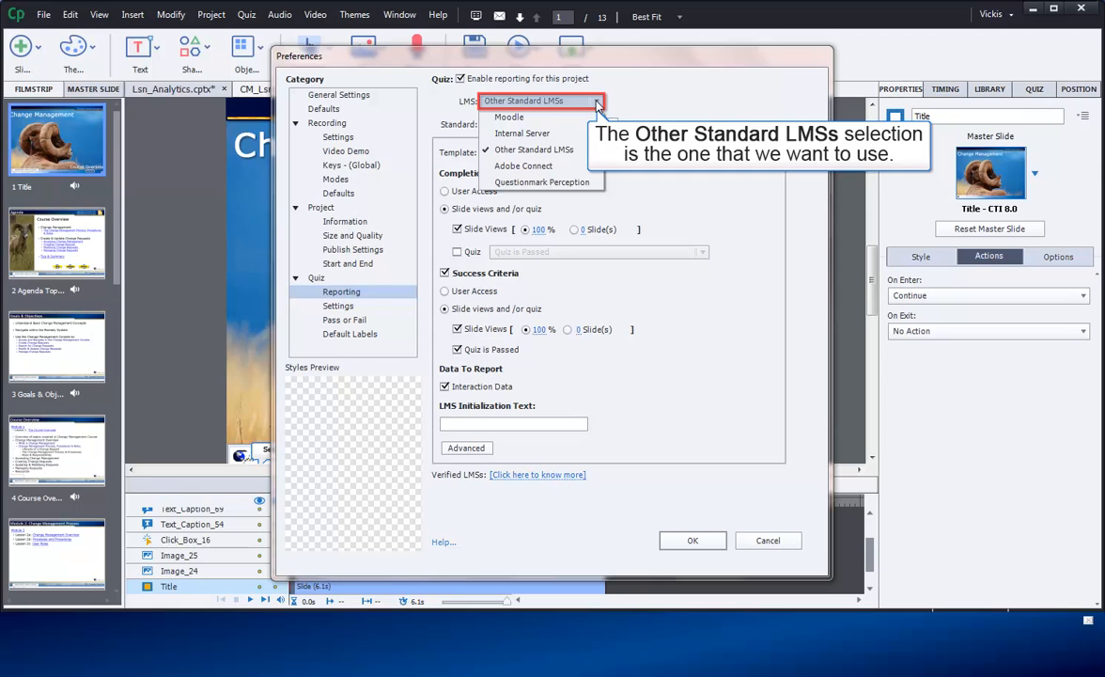
left_click(598, 105)
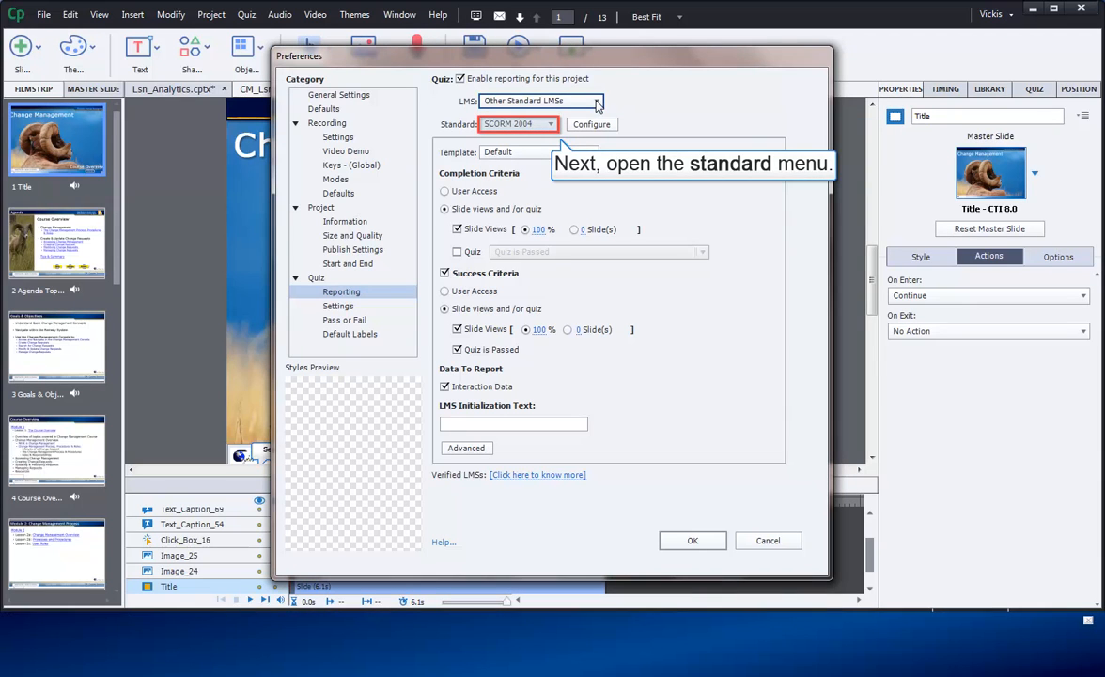
left_click(552, 126)
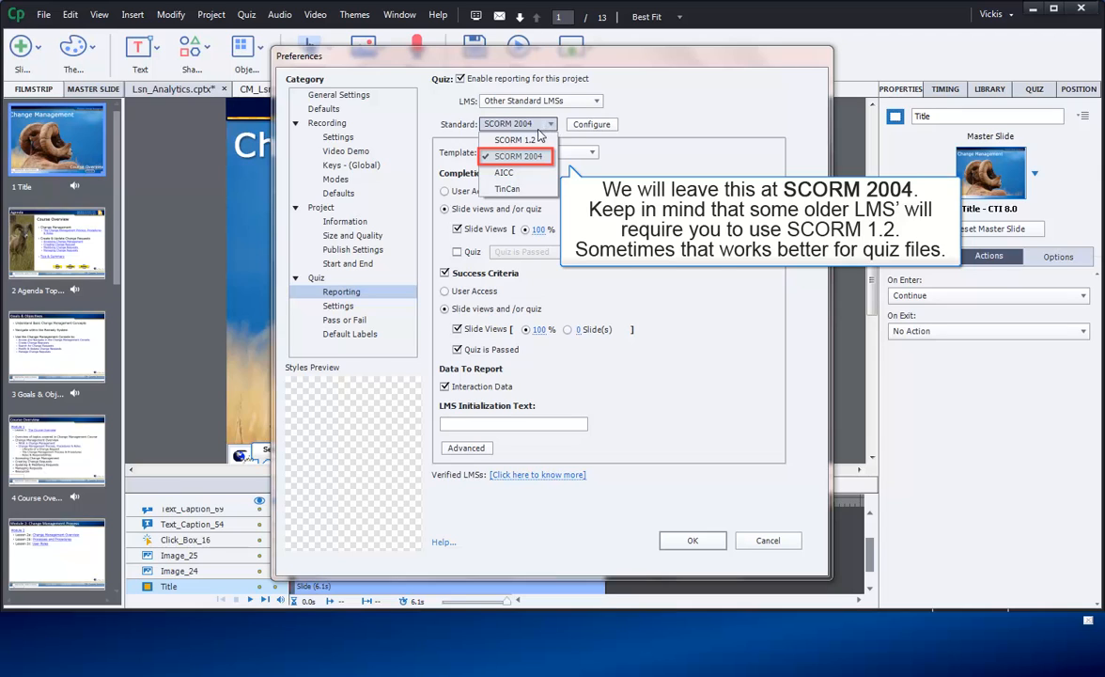
left_click(484, 153)
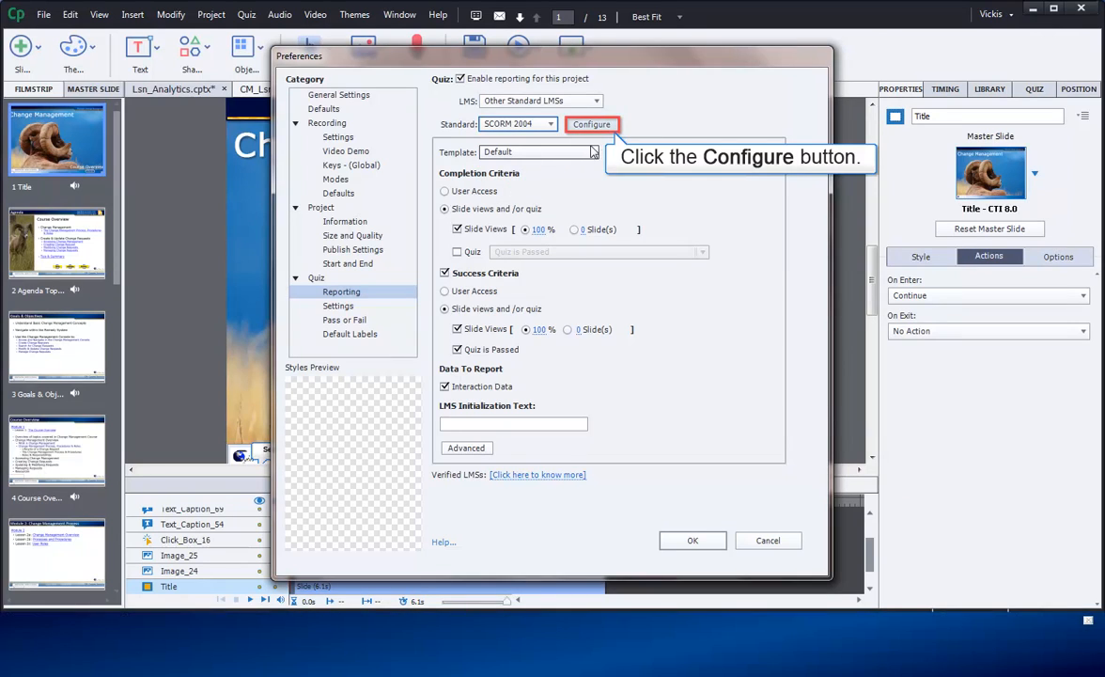
Review the SCORM manifest's course identifier, title, description, version and SCO identifier, and accept the manifest.
left_click(593, 124)
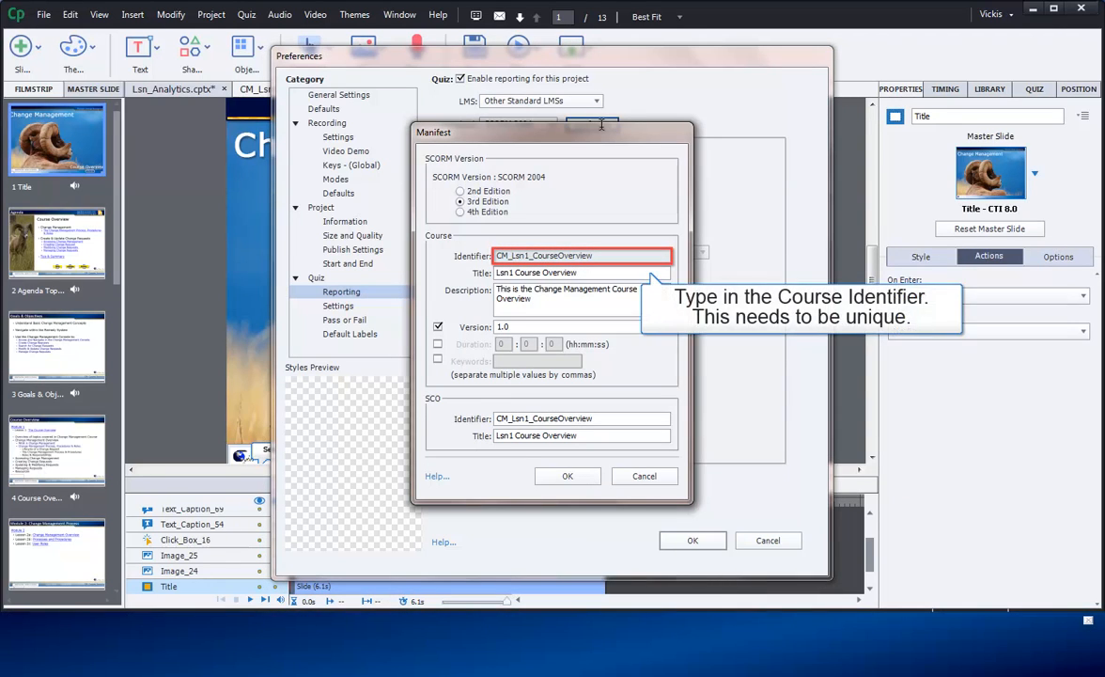
left_click(603, 254)
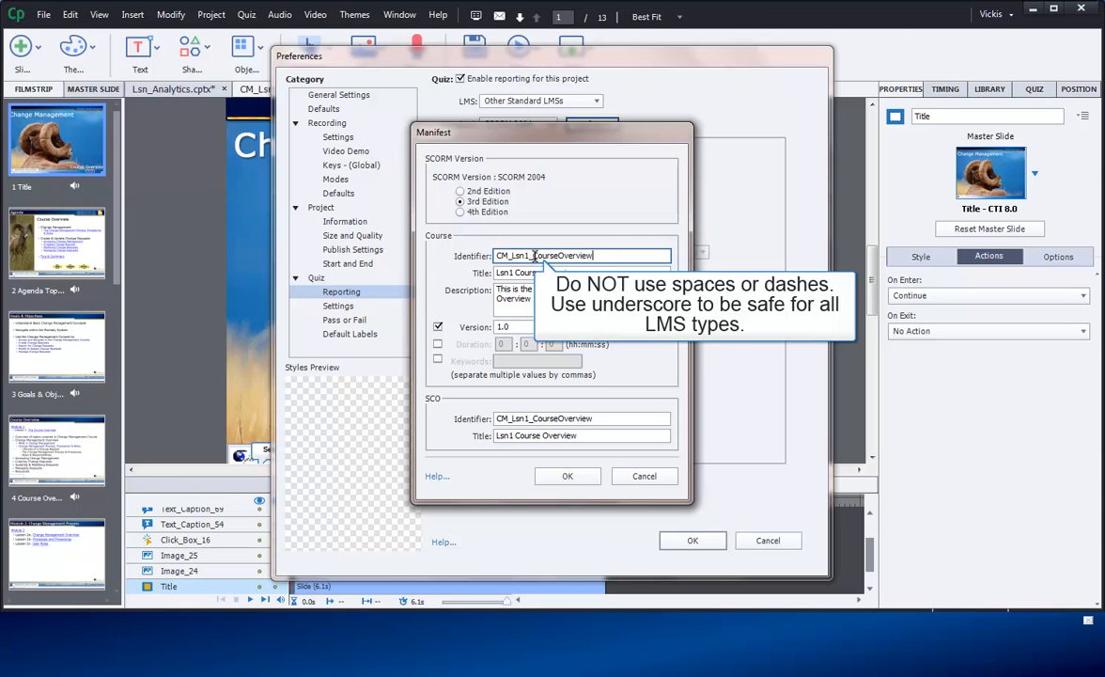
left_click_drag(535, 255, 529, 256)
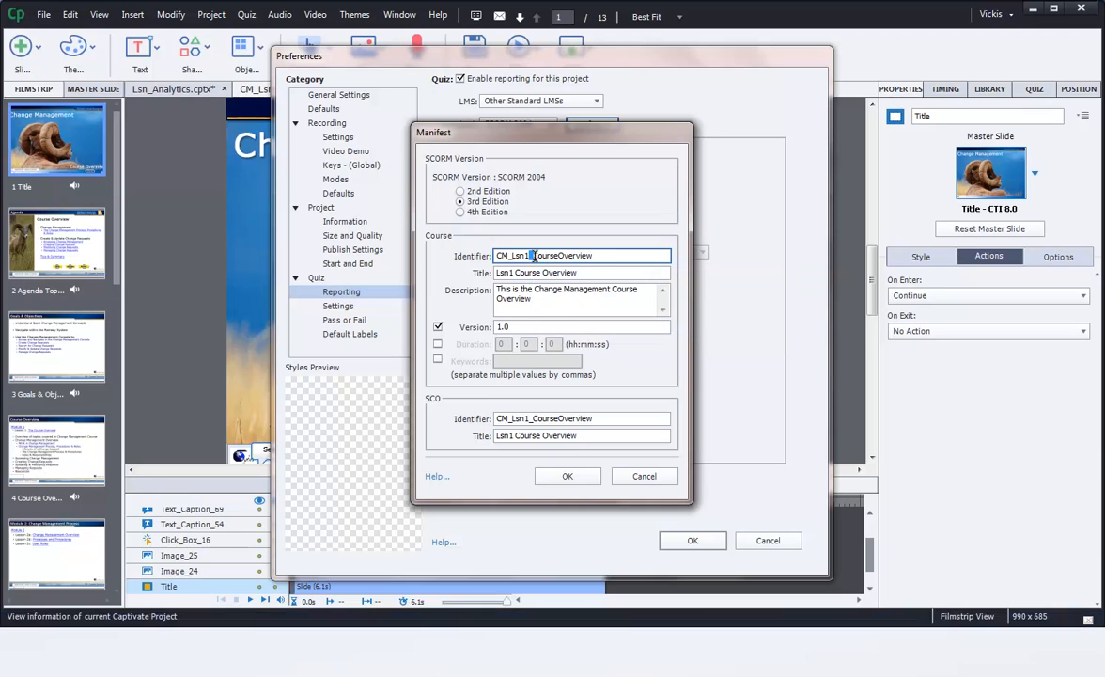
left_click(593, 271)
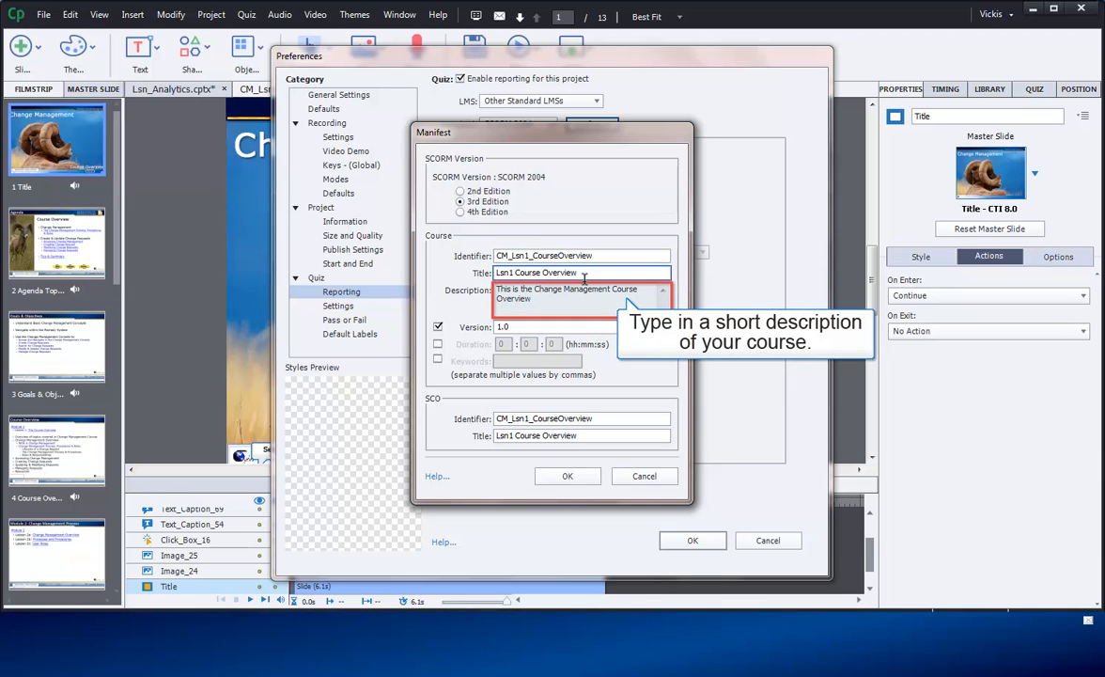
left_click(580, 303)
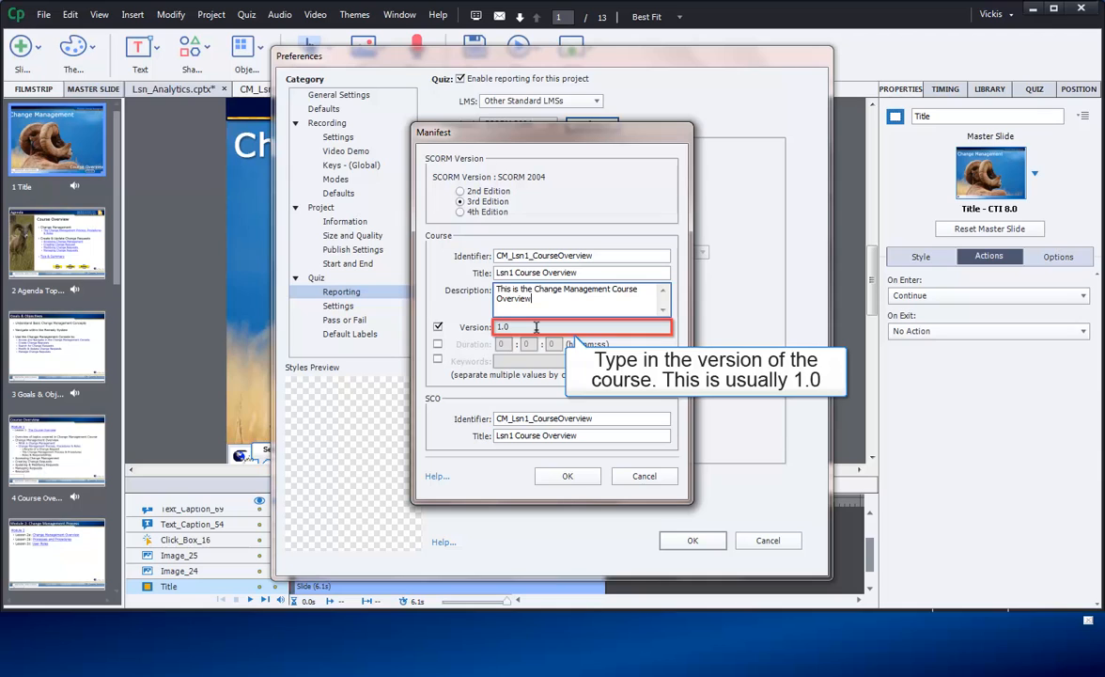
left_click(536, 326)
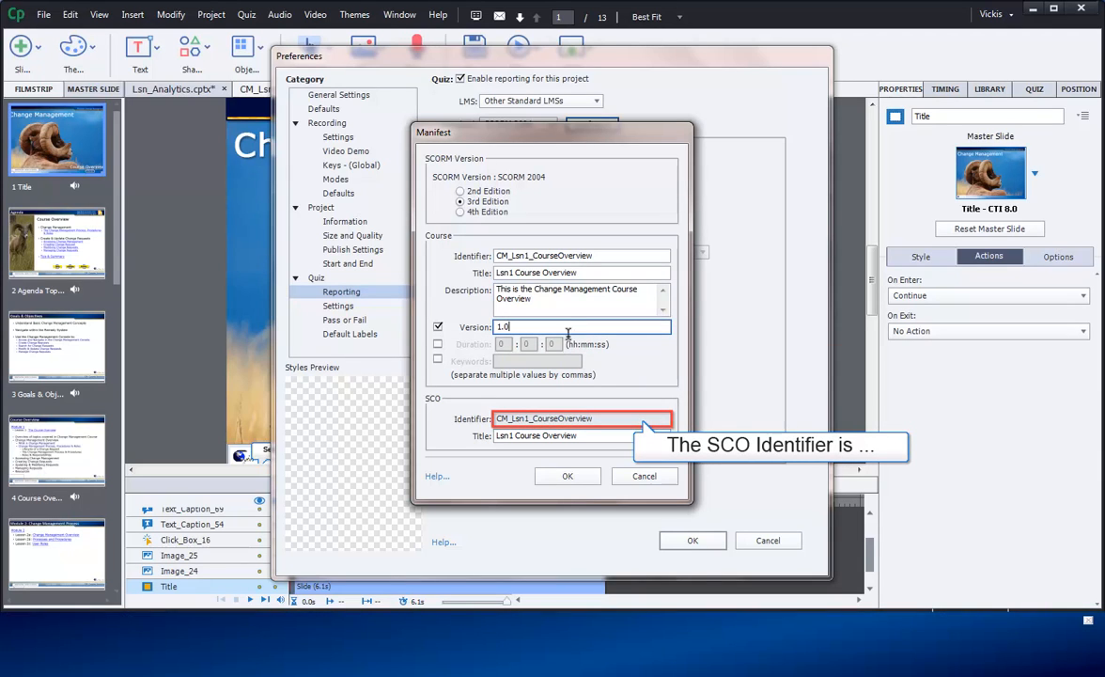
left_click(605, 418)
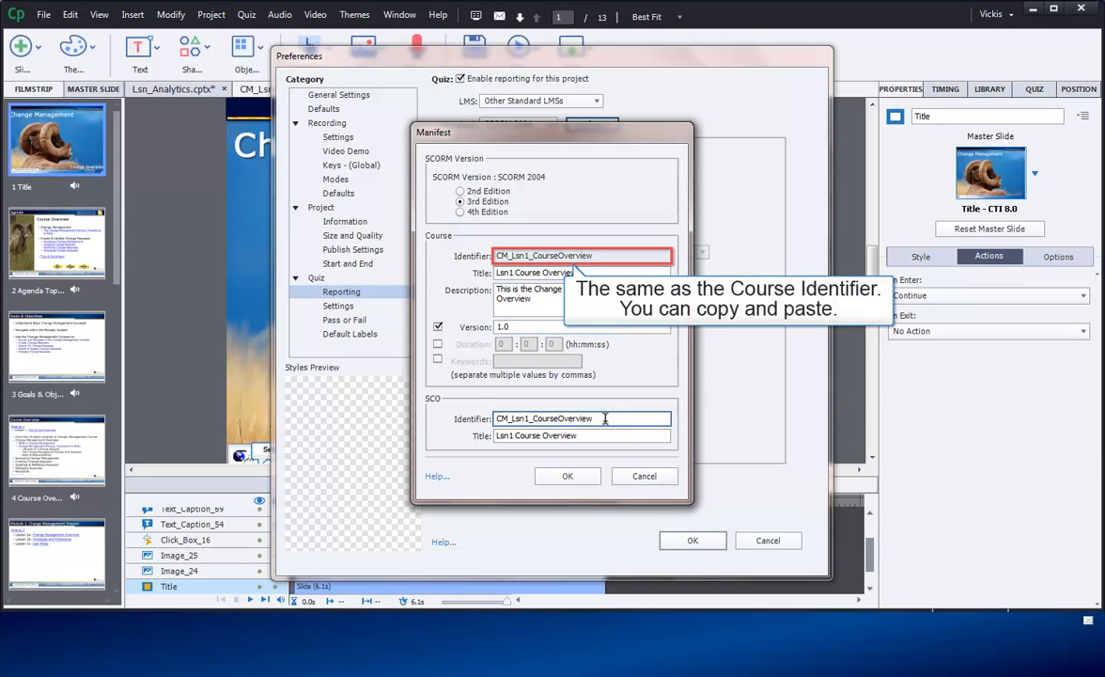
left_click(601, 255)
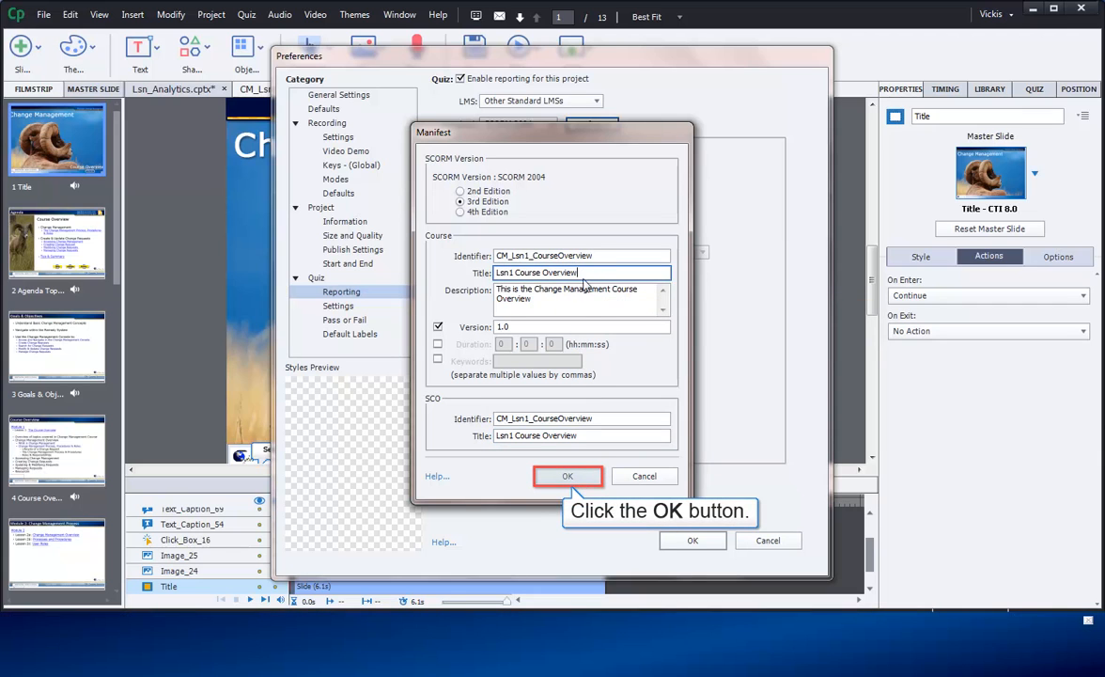
left_click(570, 473)
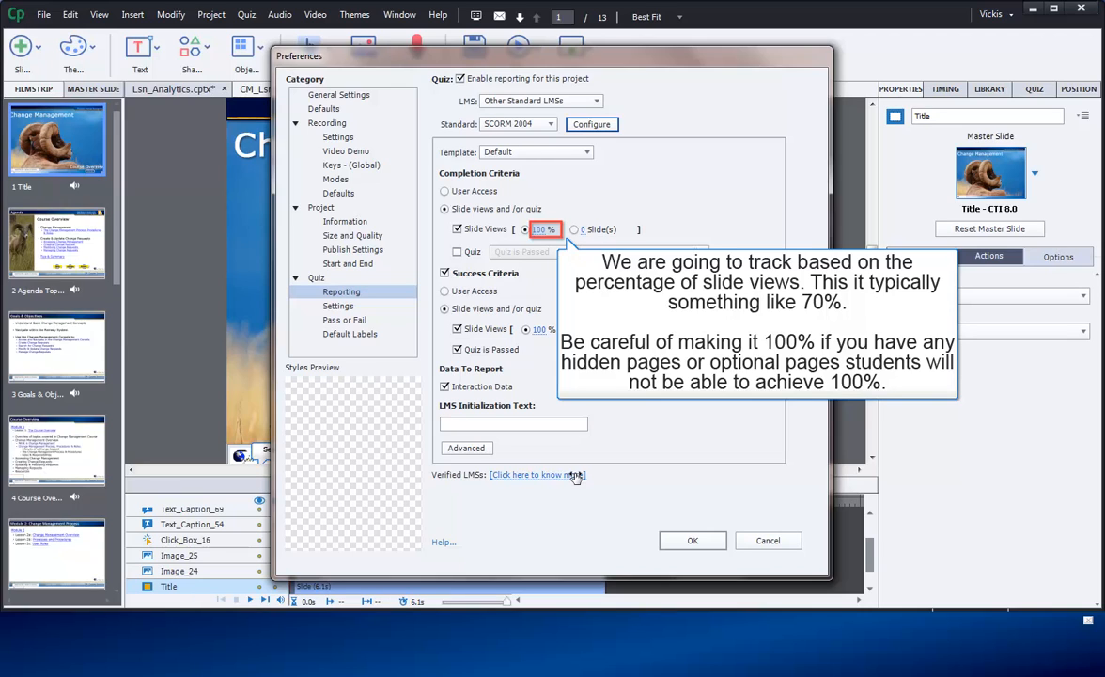
Set slide views to 70% for both the completion and success criteria, and disable Quiz is Passed as a success criterion.
double_click(540, 230)
type("70")
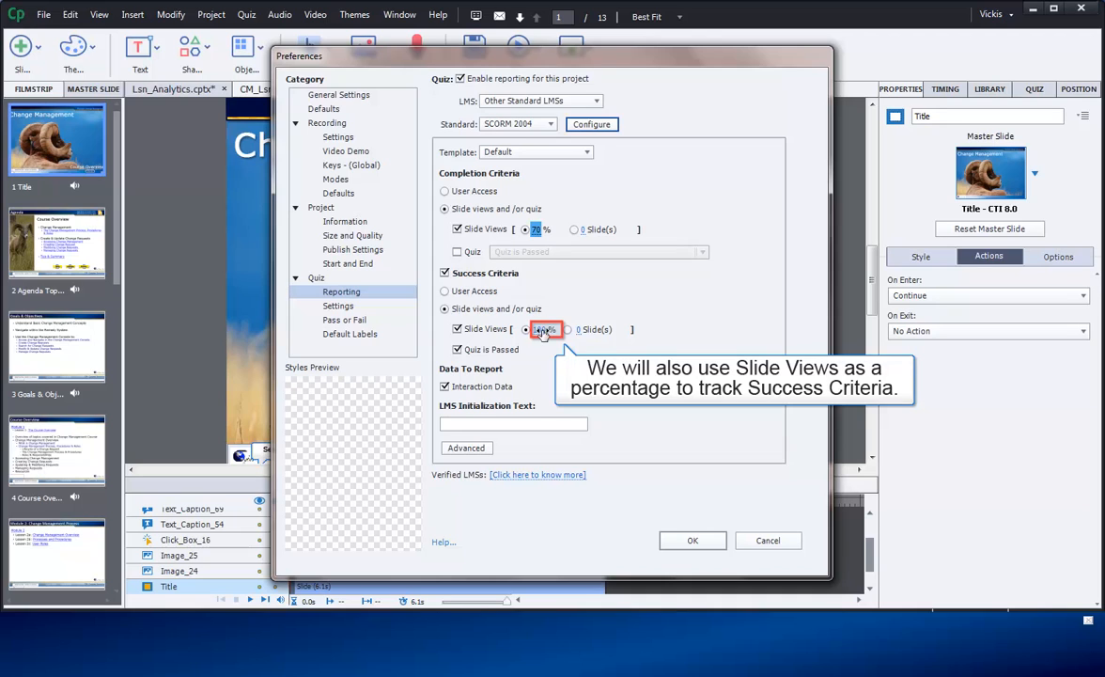
double_click(542, 330)
type("70")
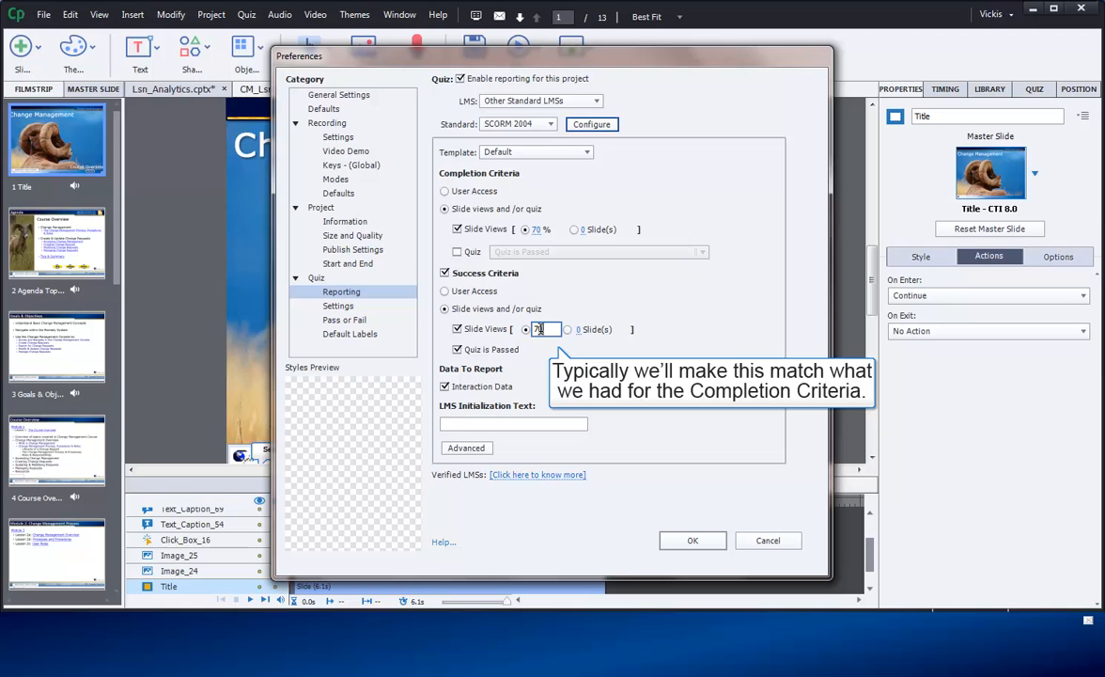
key("Return")
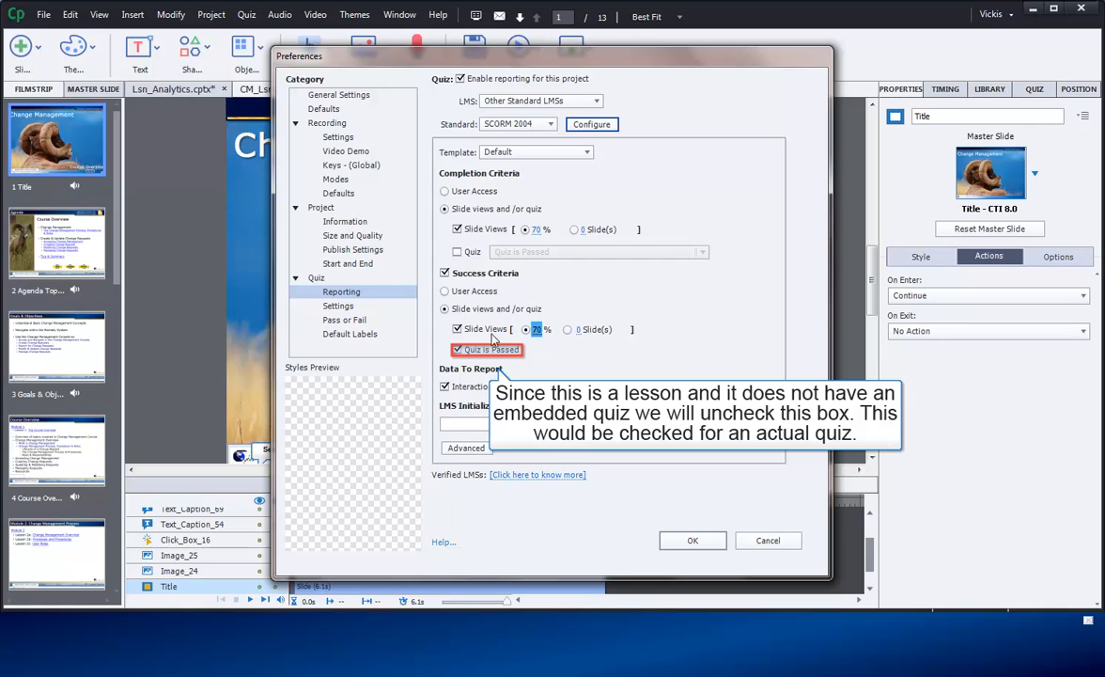
left_click(456, 349)
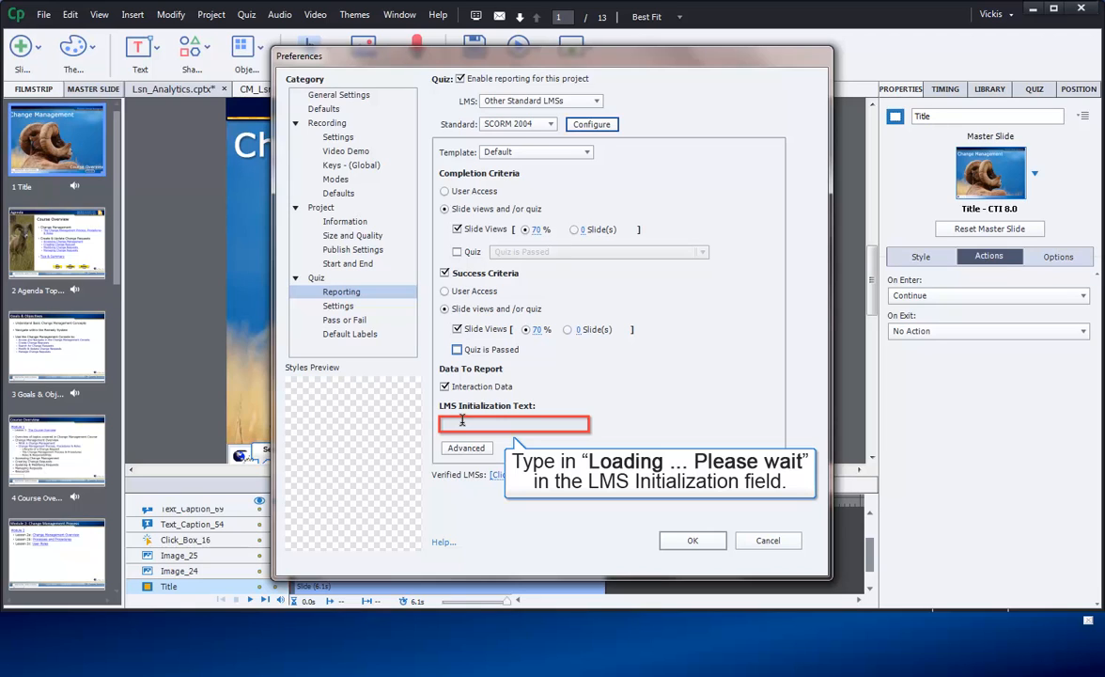
Set the LMS initialization text to "Loading...Please wait", and review and accept the advanced LMS settings.
left_click(462, 421)
type("Lodin")
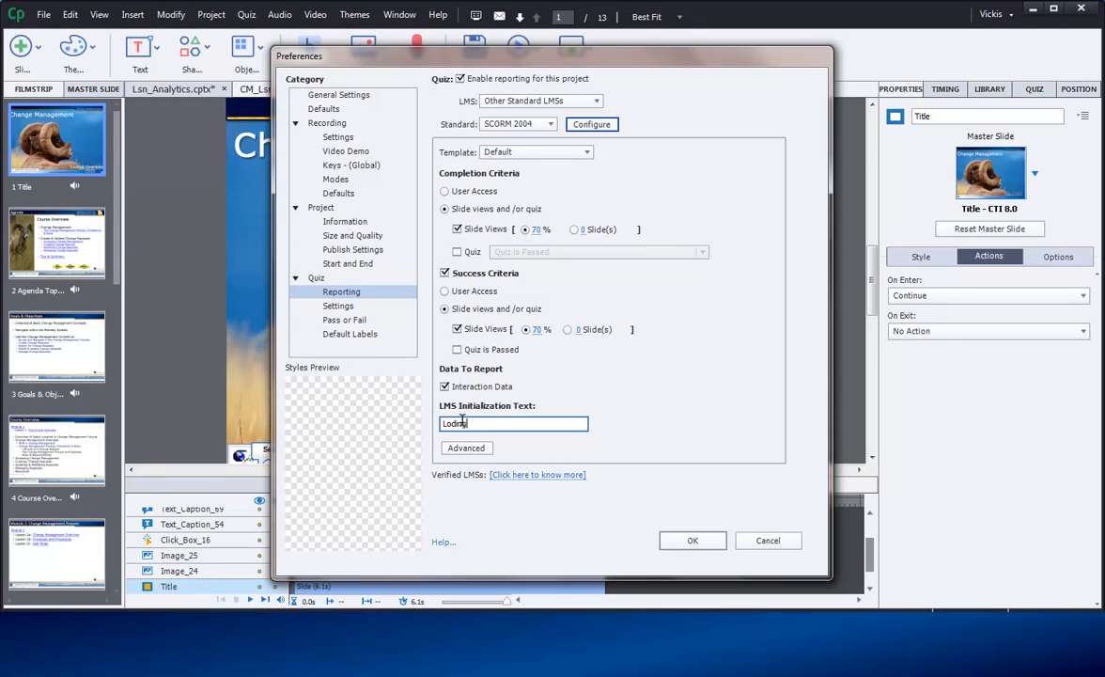
type("g...Please wait")
left_click(452, 423)
type("a")
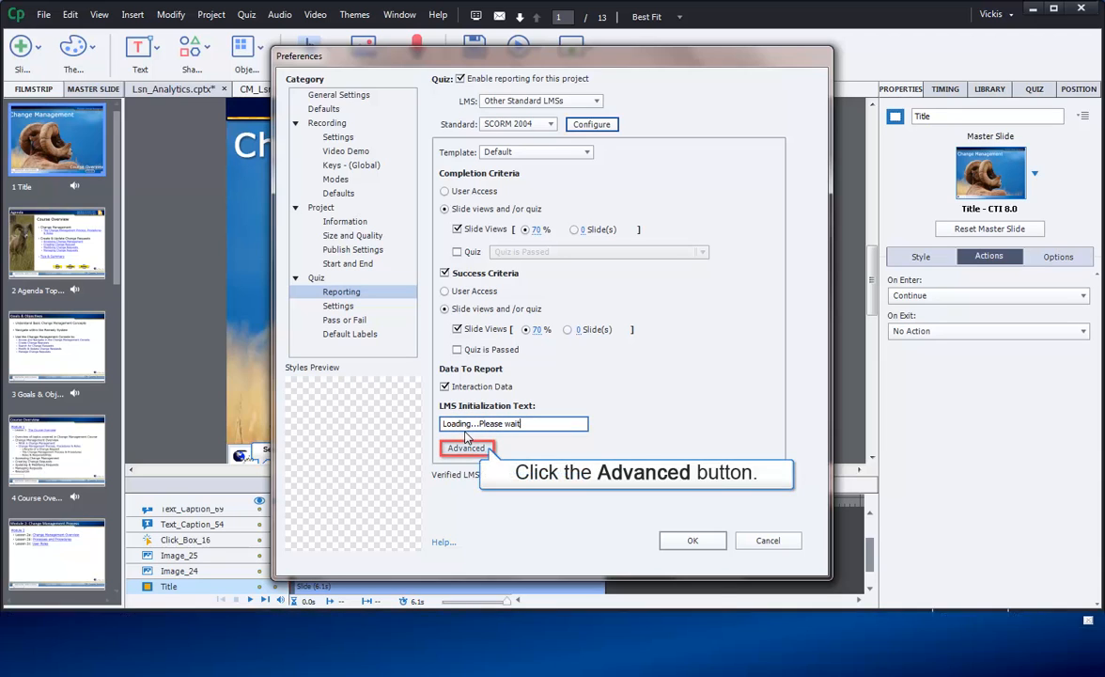
left_click(455, 447)
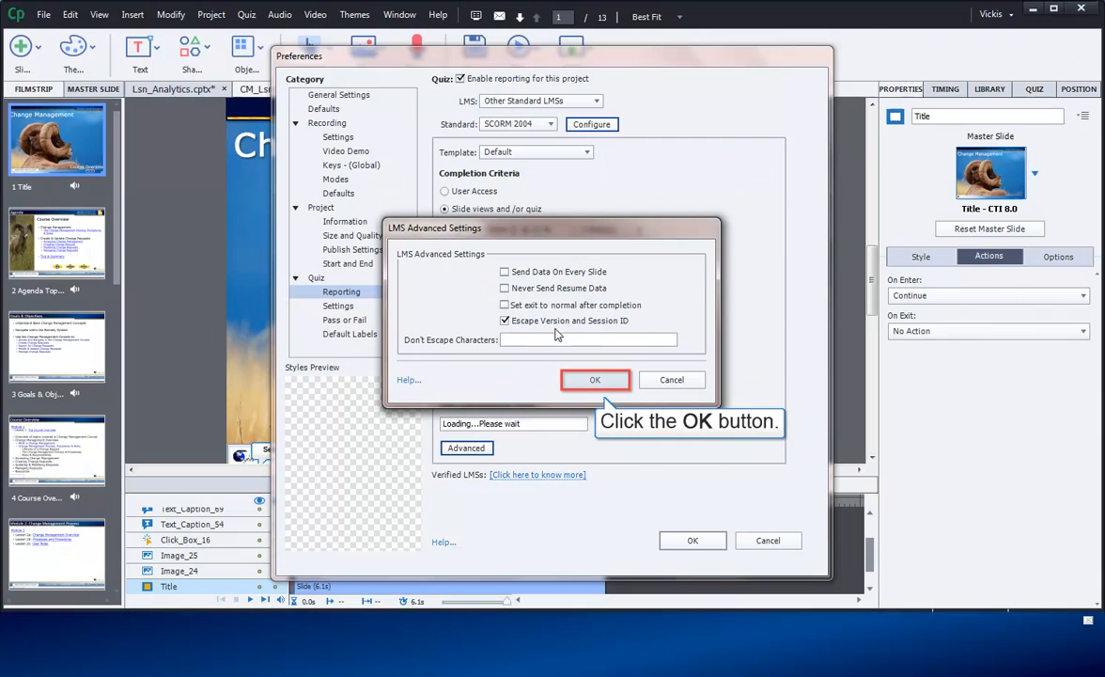
left_click(589, 383)
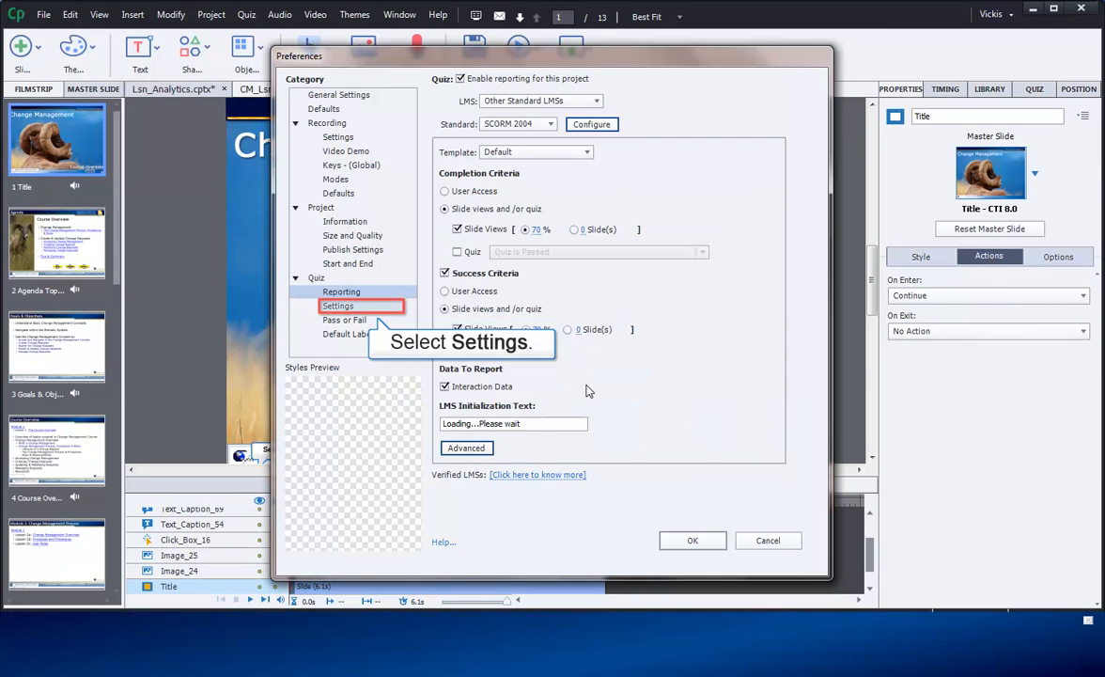
Set the quiz requirement to "Optional - The user can skip this quiz" in the quiz settings.
left_click(338, 306)
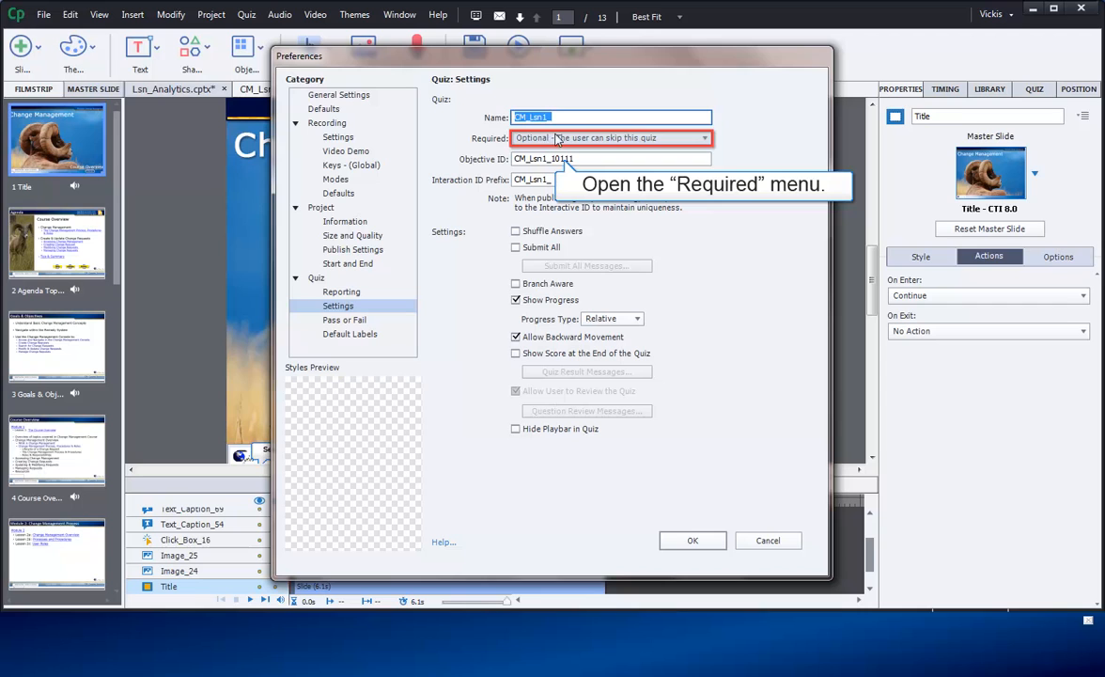
left_click(555, 139)
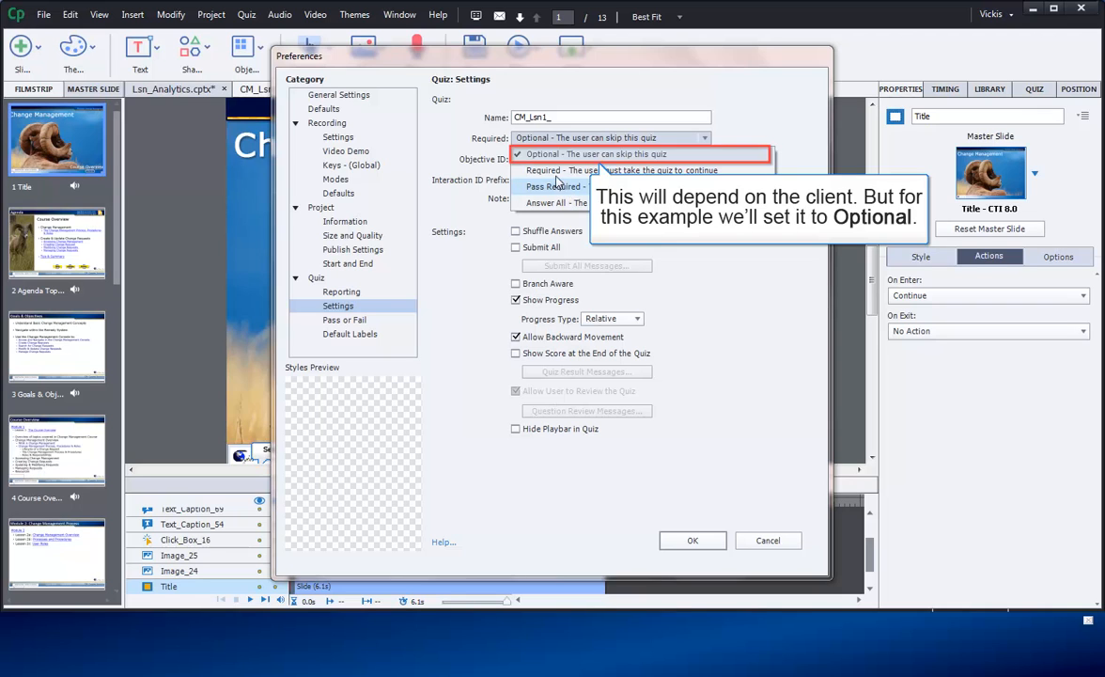
left_click(556, 155)
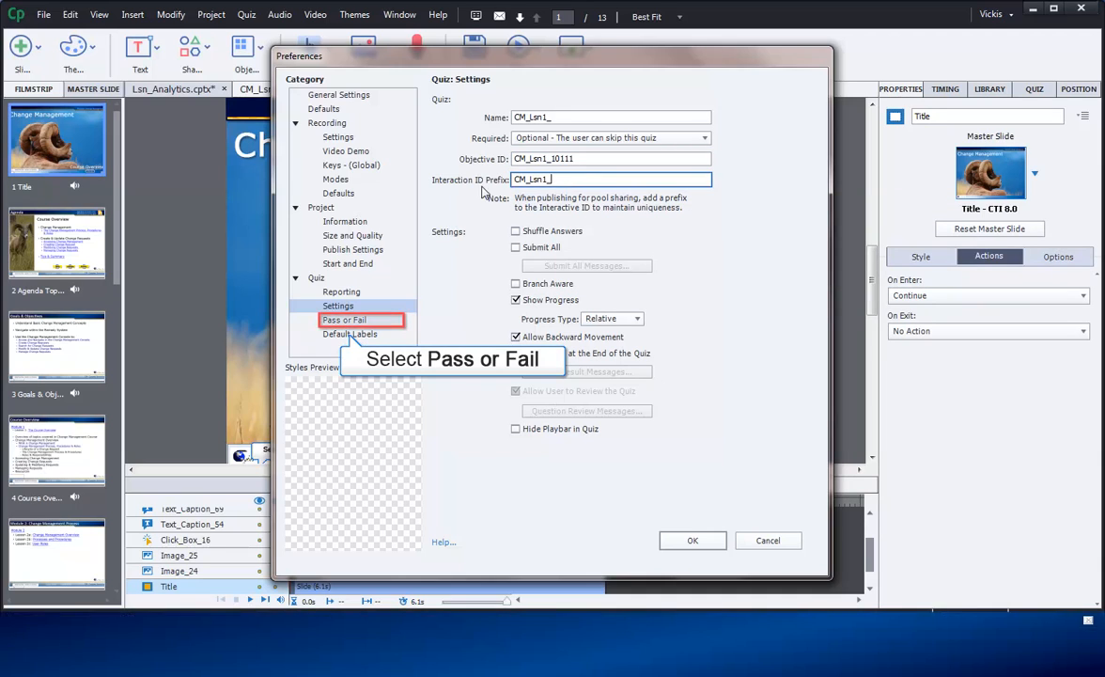
Set the quiz pass mark to 70% of total points with infinite attempts and a retake button, and apply the preferences.
left_click(329, 320)
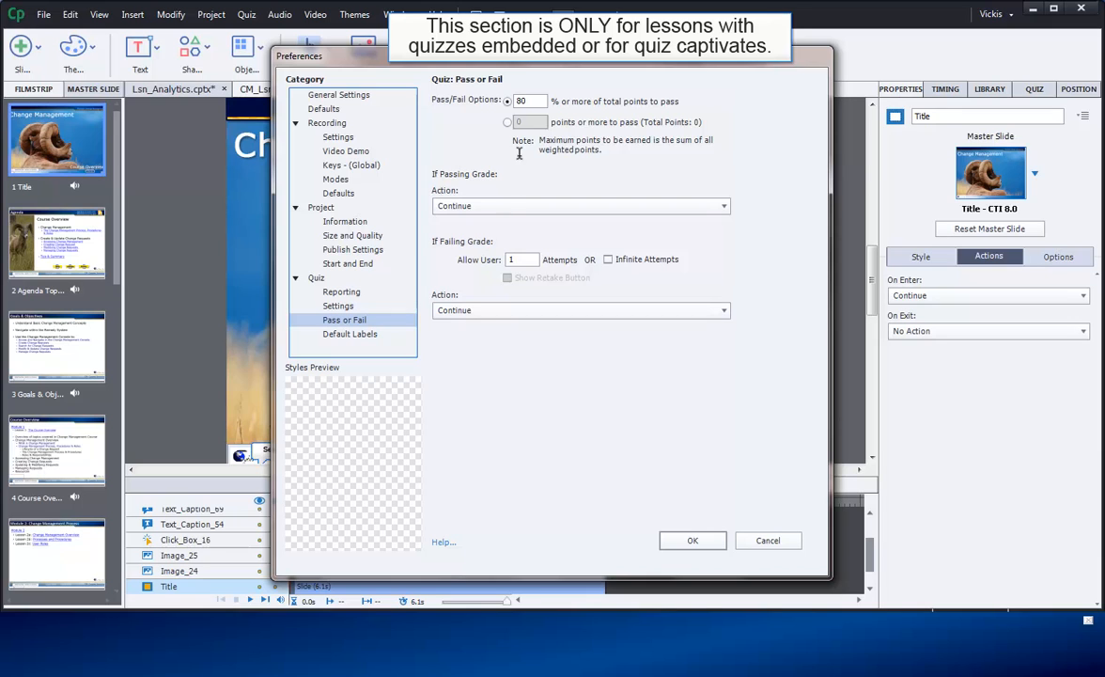
double_click(519, 101)
type("70")
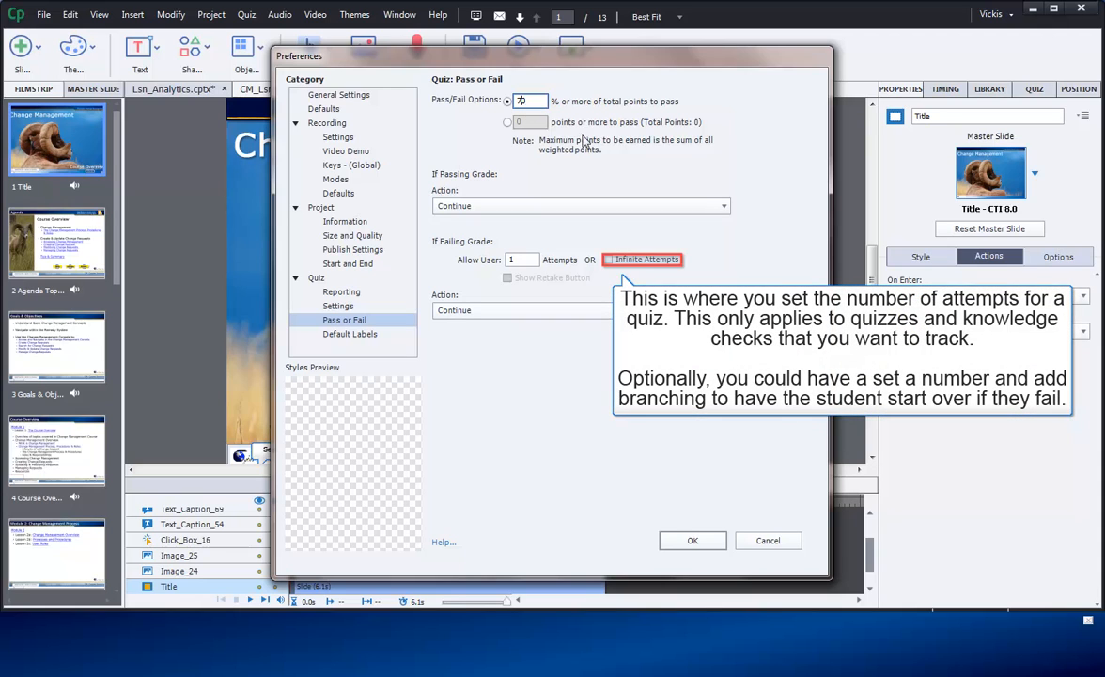
left_click(607, 260)
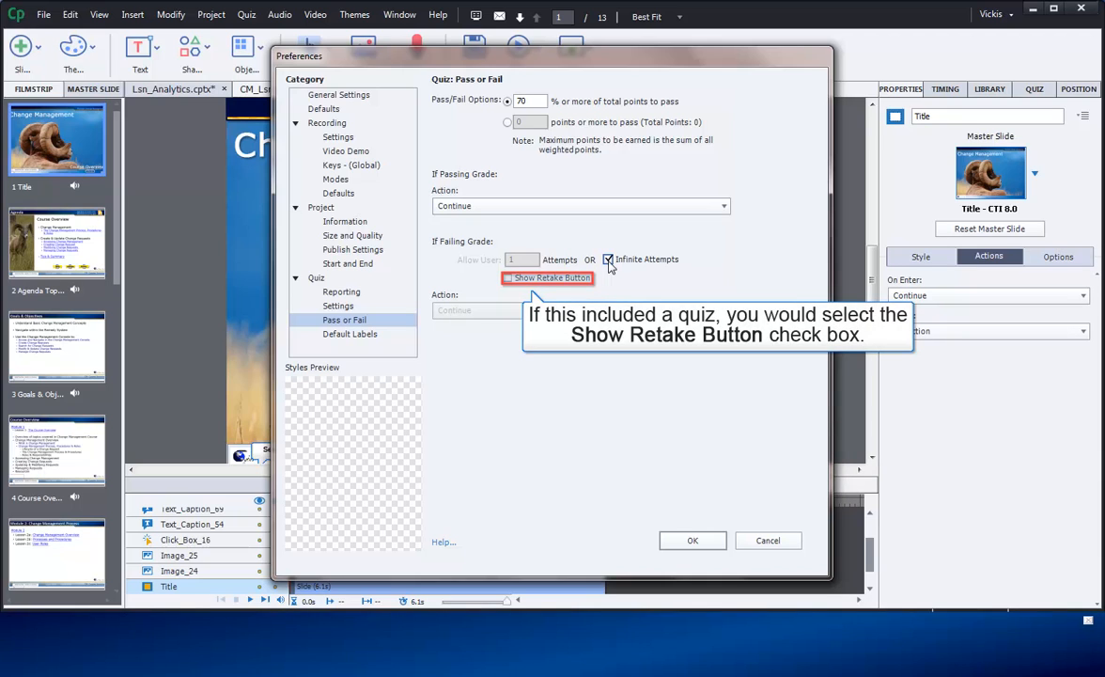
left_click(508, 279)
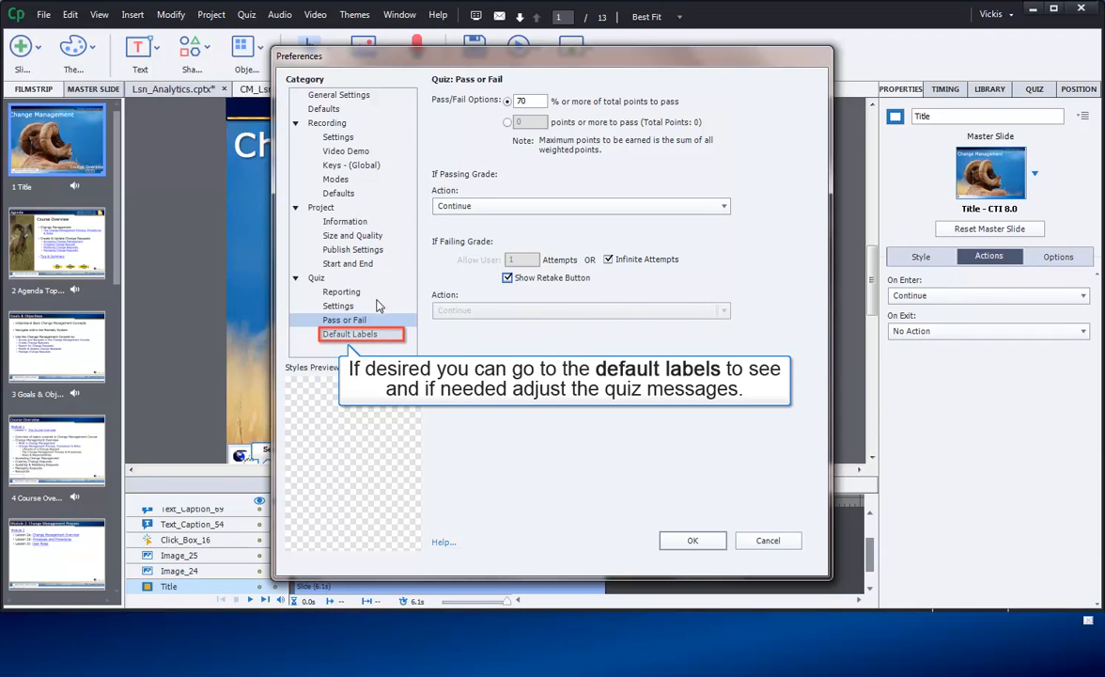
left_click(352, 334)
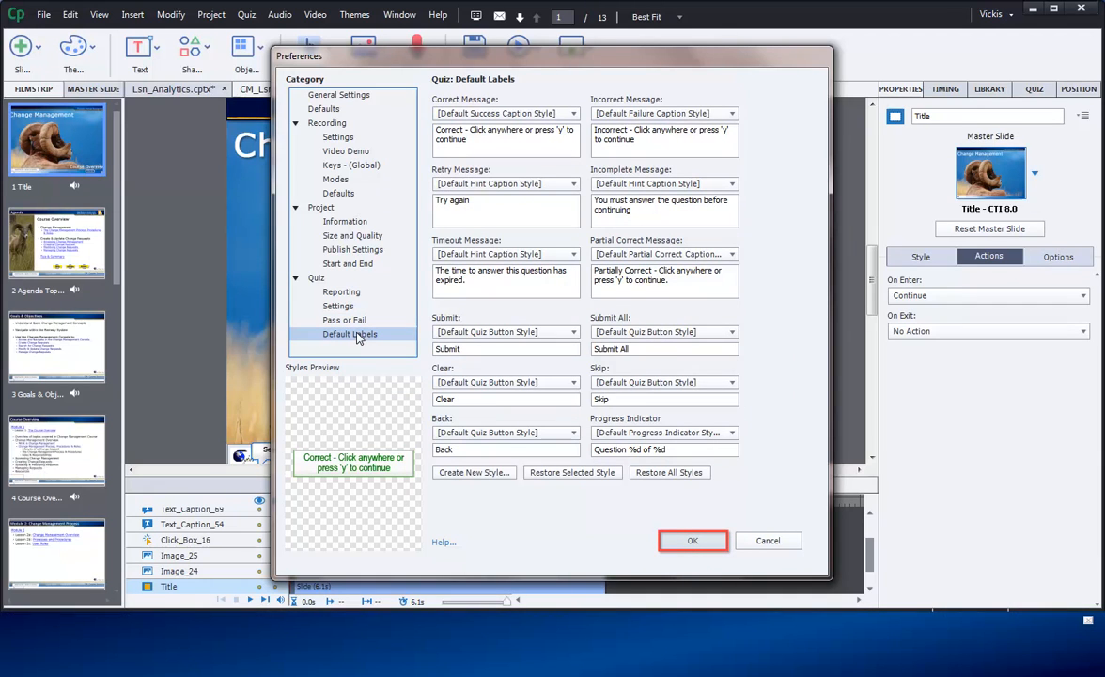
left_click(693, 541)
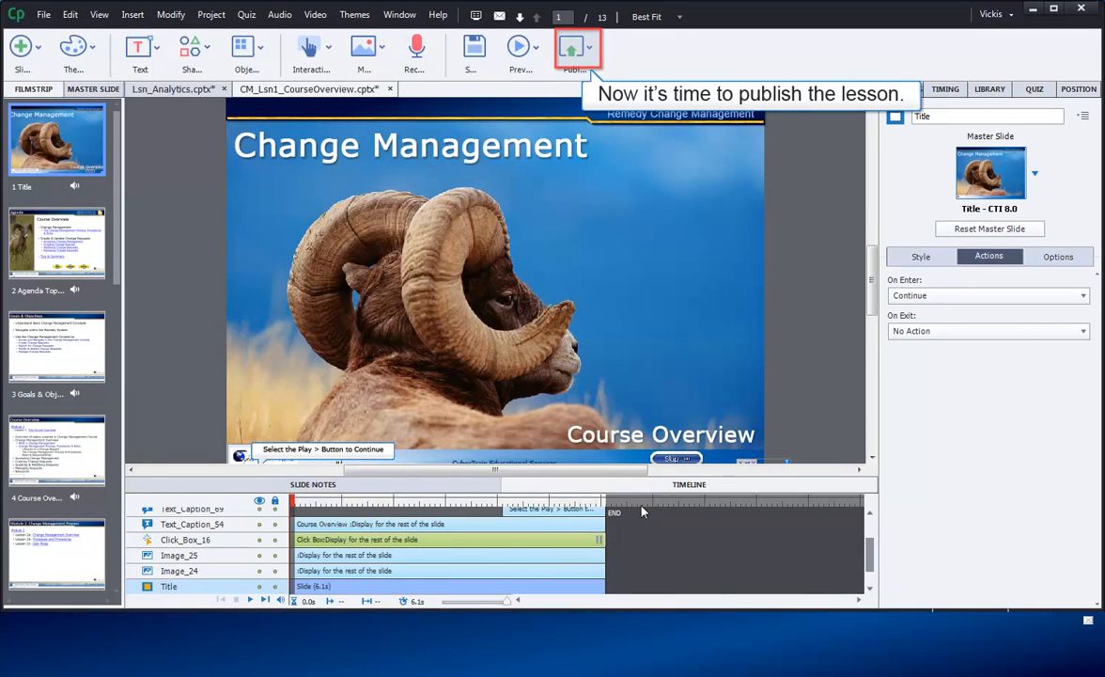
Open the Publish to Computer settings for the lesson.
left_click(576, 52)
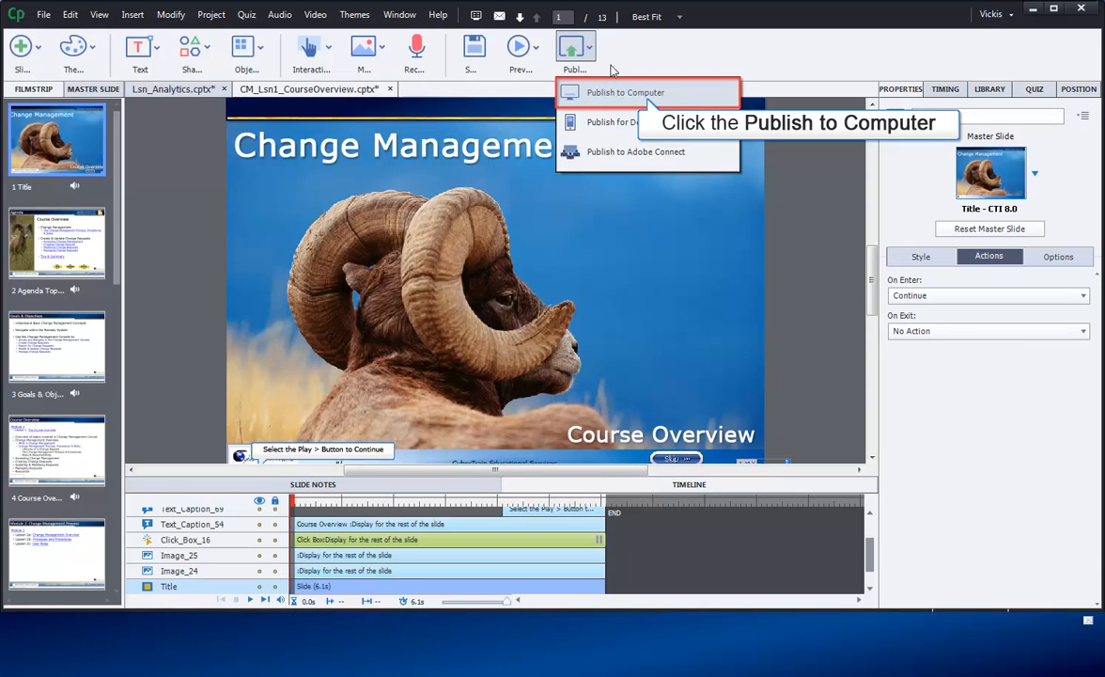
left_click(573, 92)
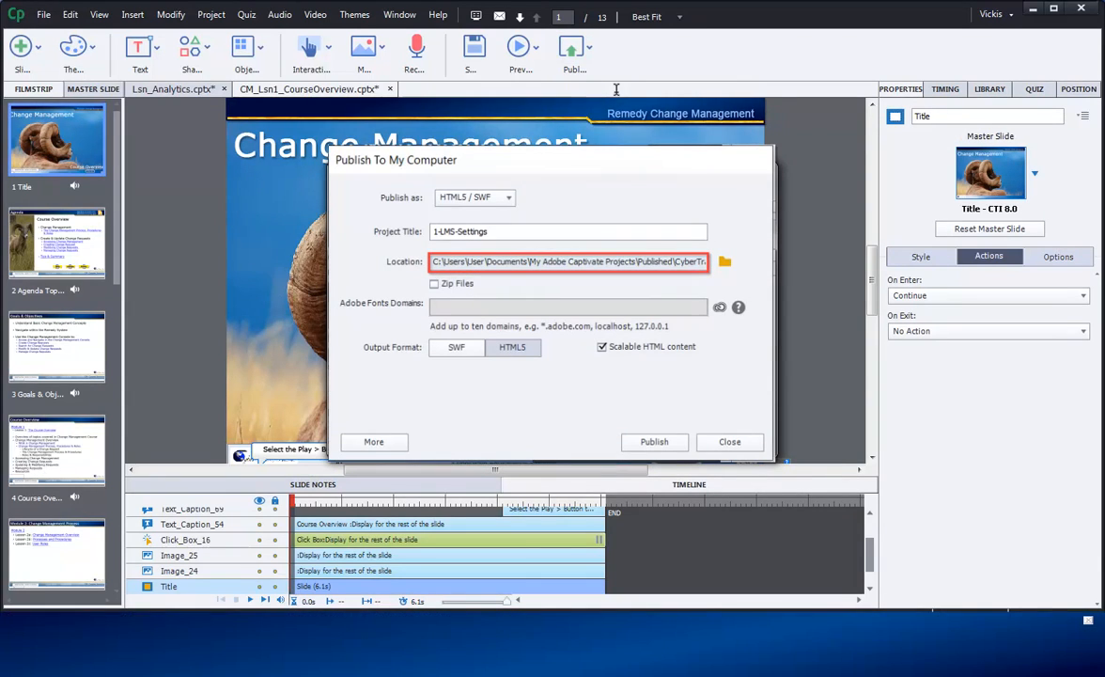